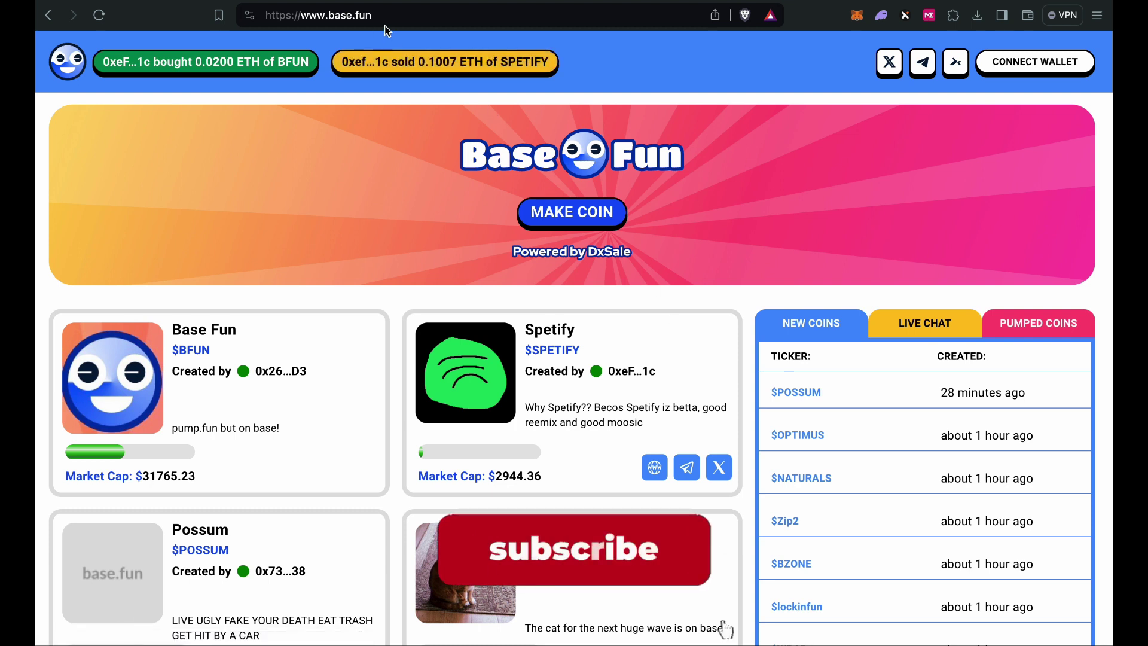
- Connect the MetaMask wallet to the Base Fun site and approve the site's access to the account
left_click(1036, 70)
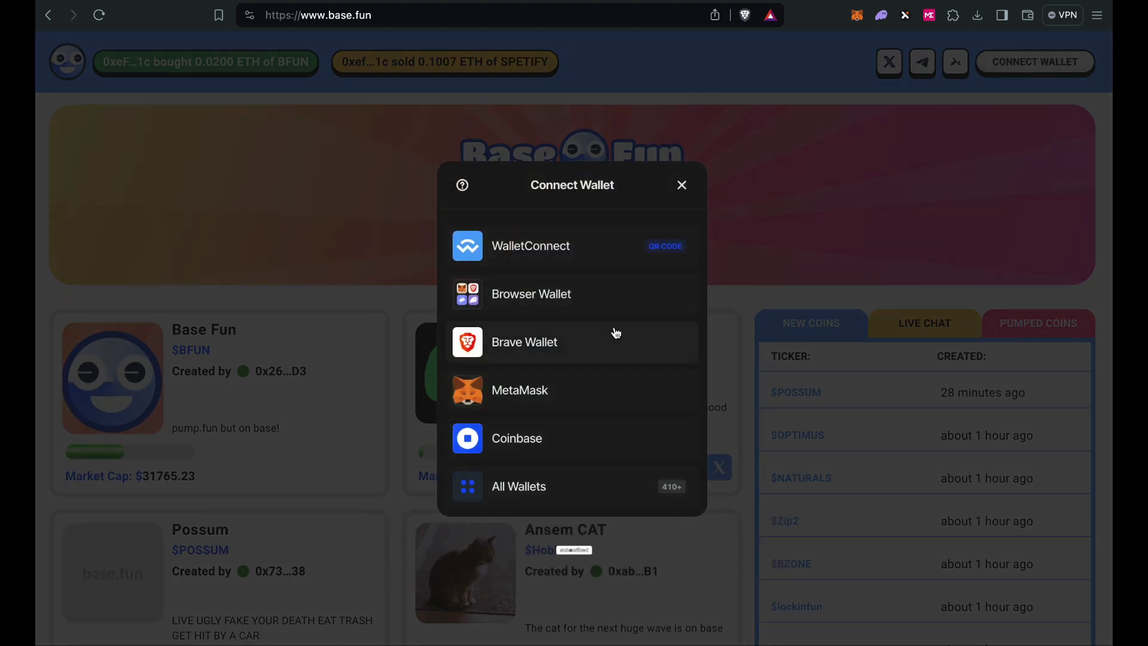
left_click(545, 397)
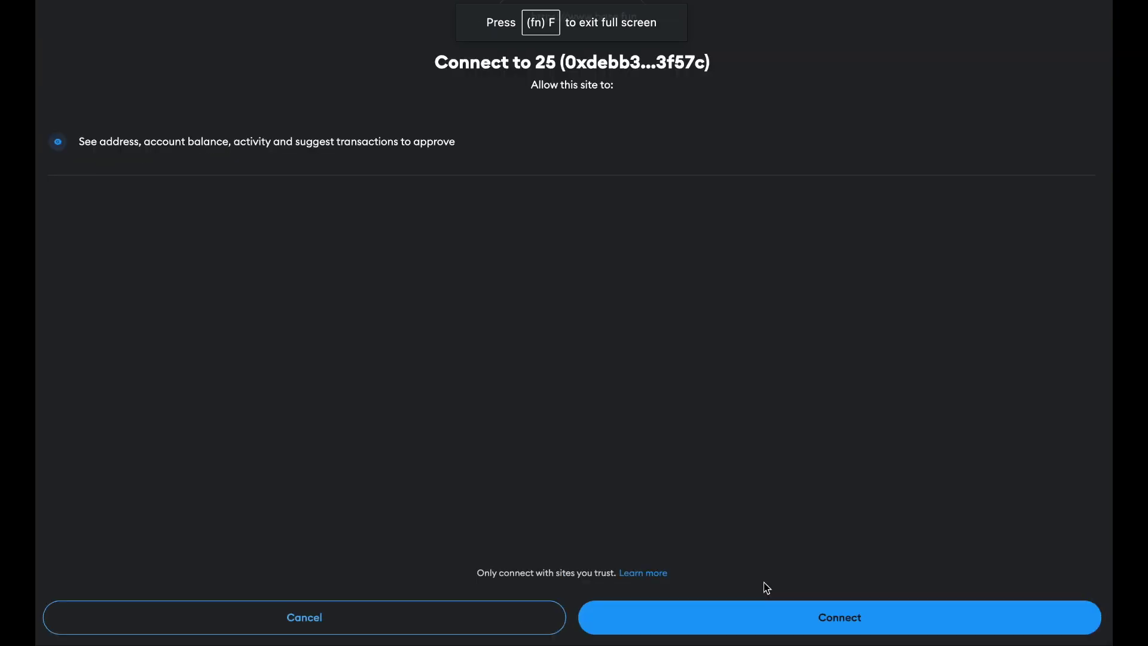
left_click(777, 616)
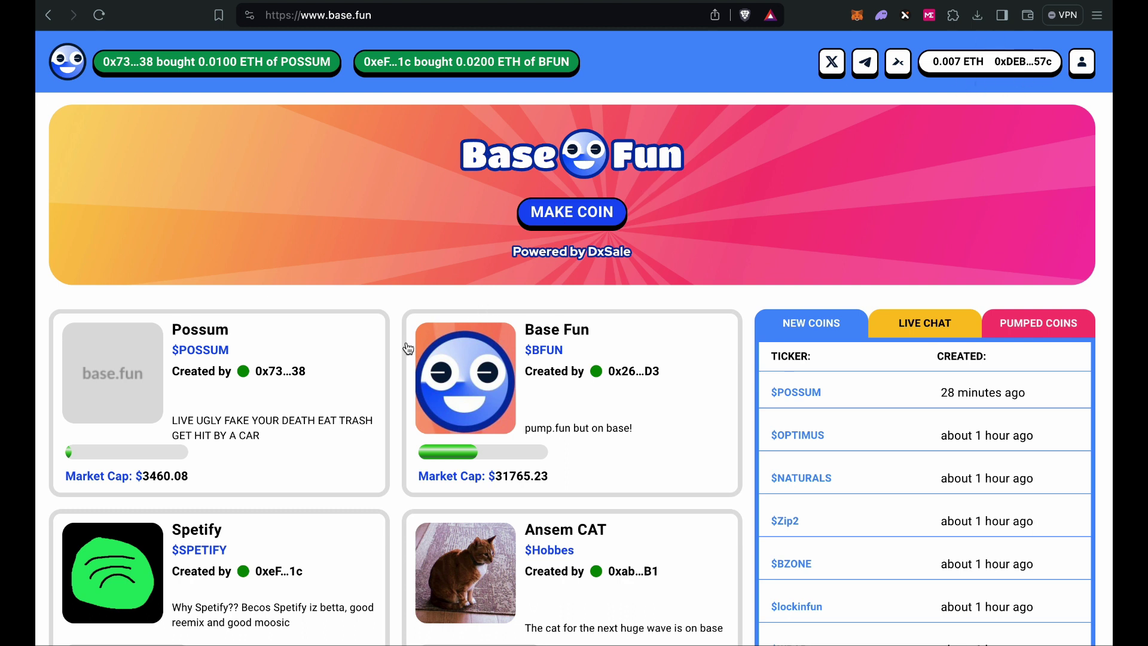
- Start making a new coin with the name "Tutorial Token" and the ticker "TC"
scroll(399, 349, "down", 5)
scroll(398, 350, "down", 11)
scroll(399, 350, "up", 16)
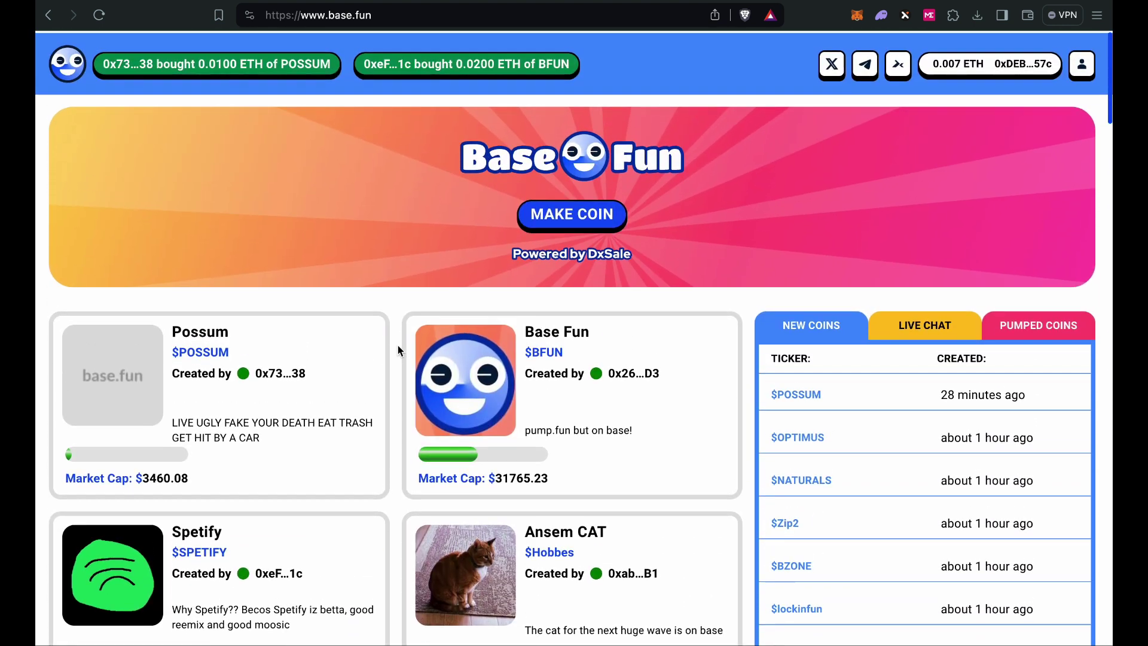
left_click(572, 219)
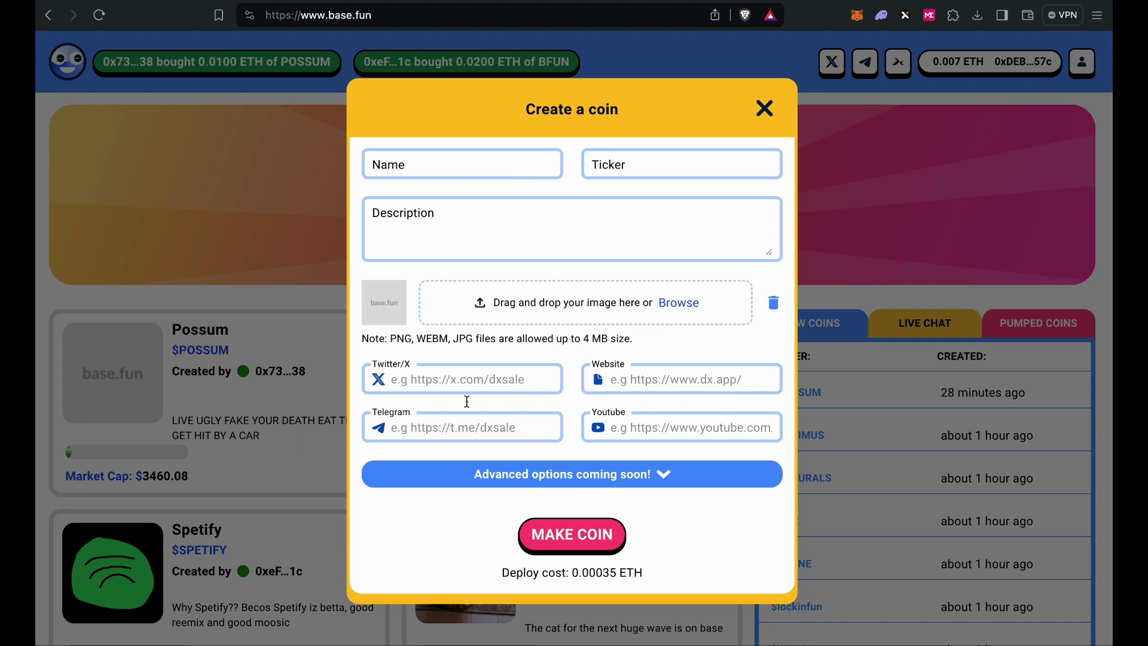
left_click(462, 167)
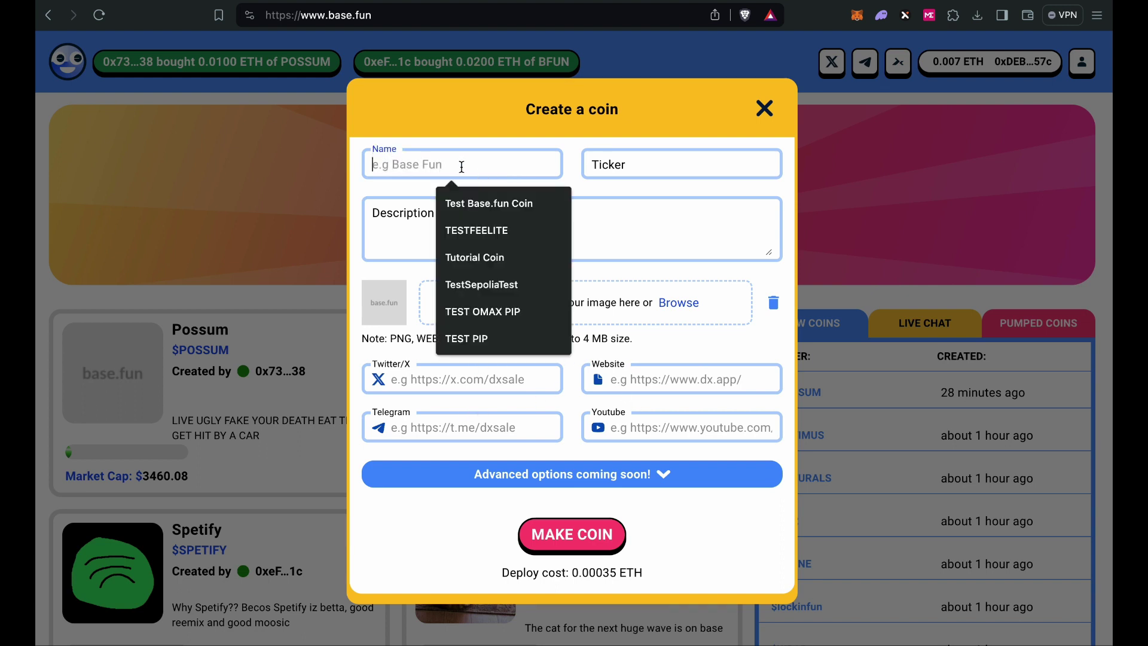
type("Tutorial ")
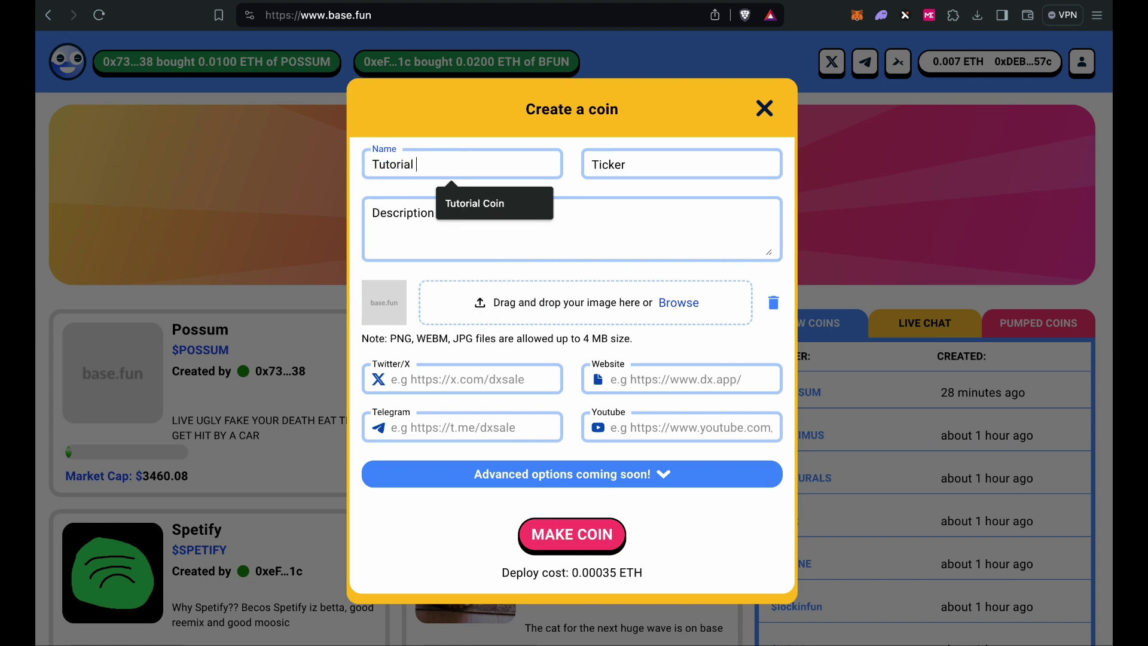
type("Token")
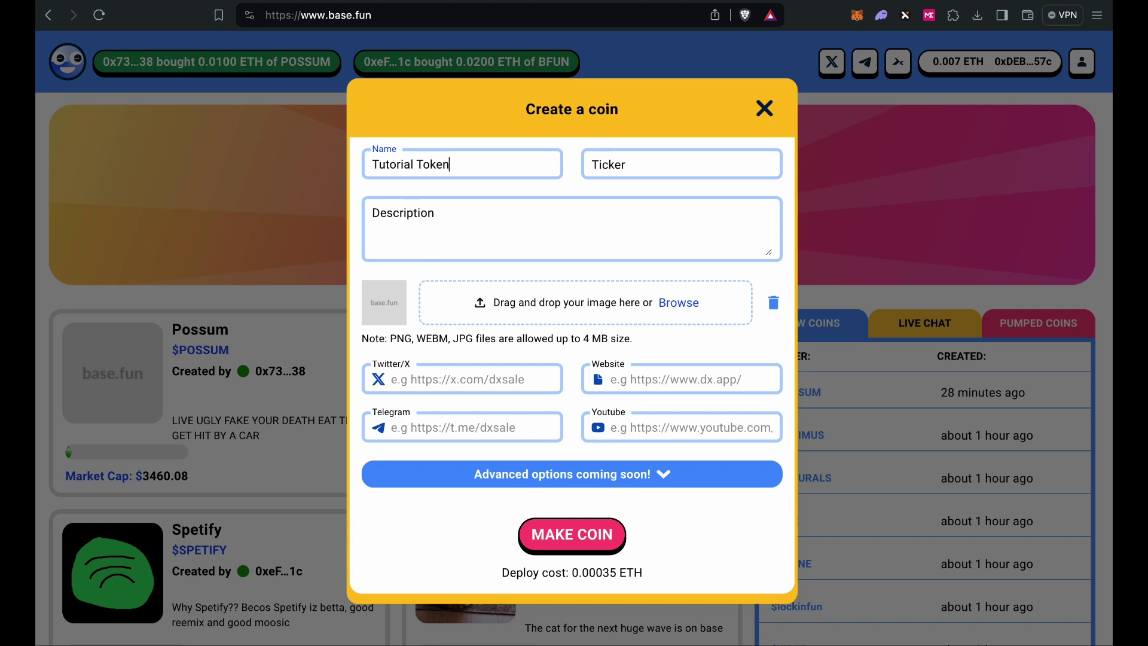
left_click(631, 167)
type("TC")
- Enter the coin description "This is a coin for a video tutorial, do not buy it!"
left_click(504, 228)
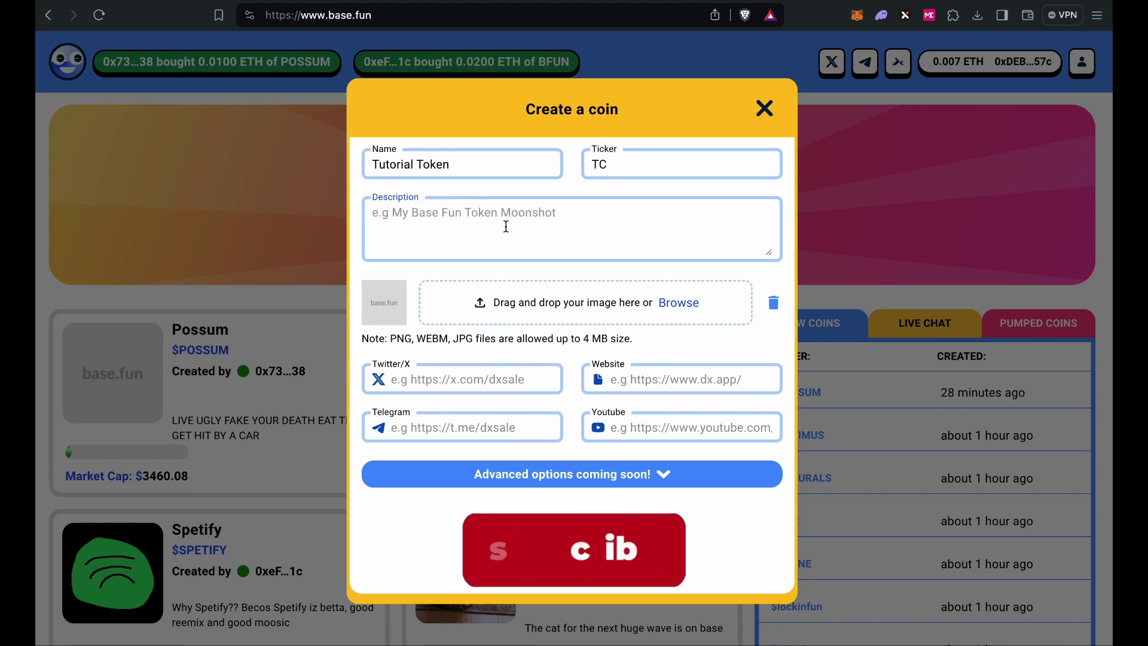
type("This is")
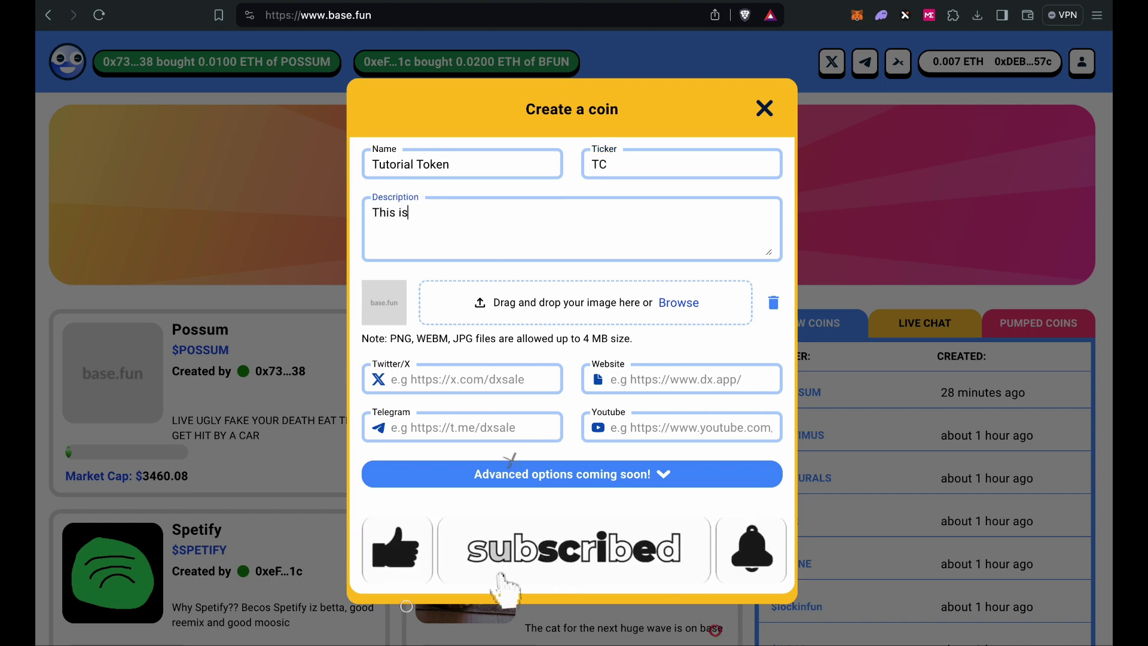
type(" a coin ")
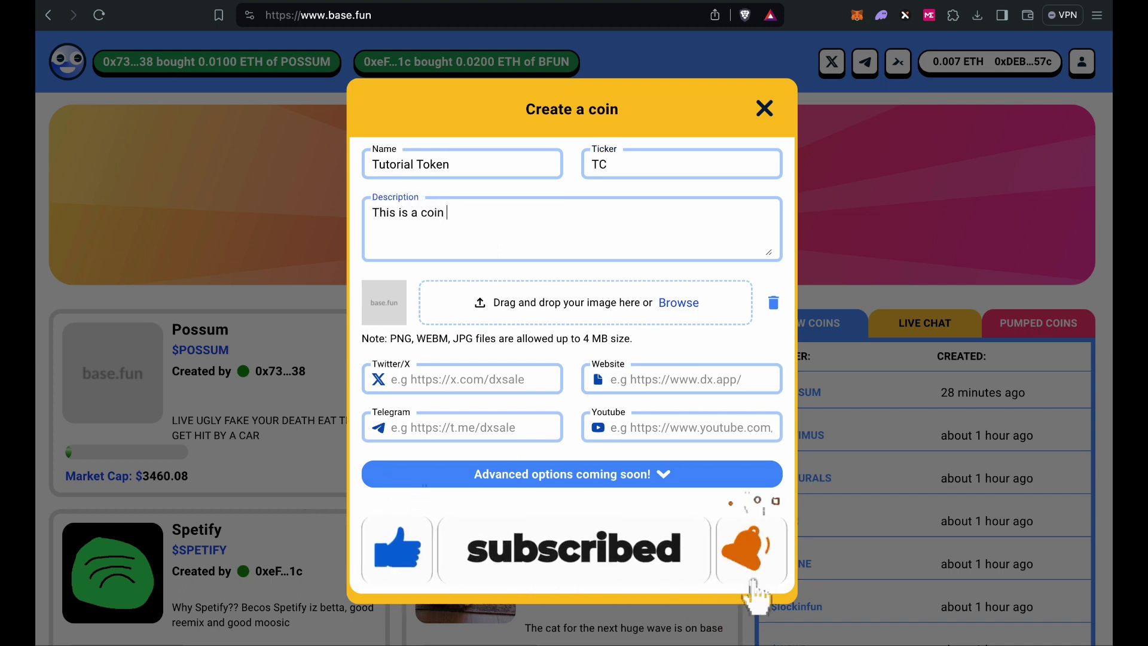
type("for a video tut")
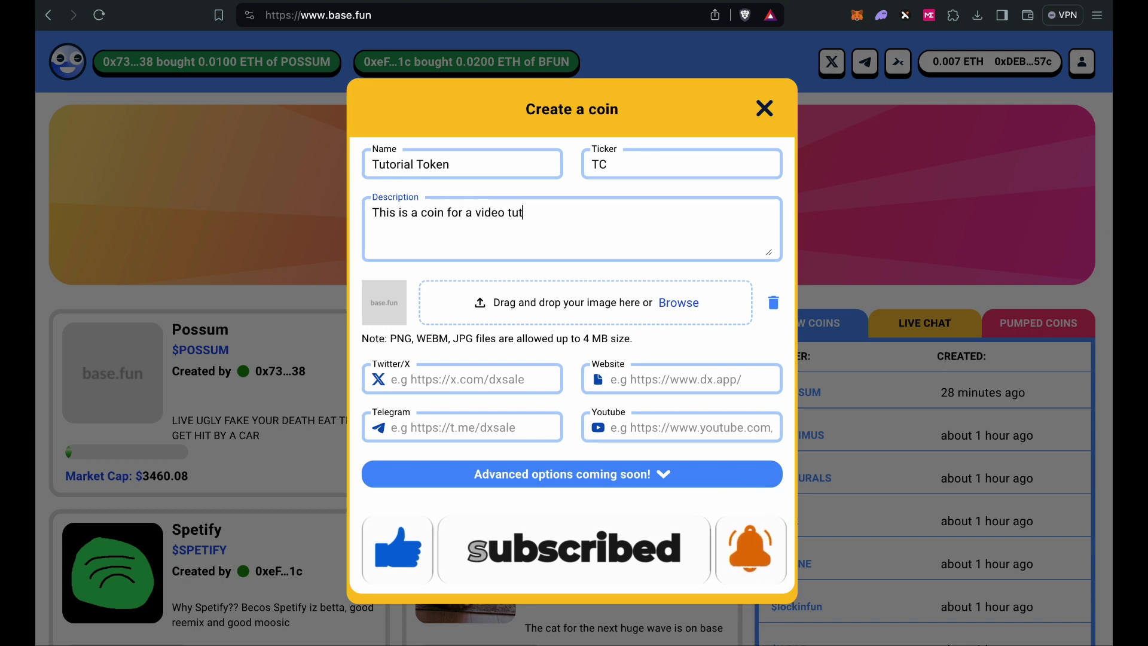
type("orial, do not buy it!")
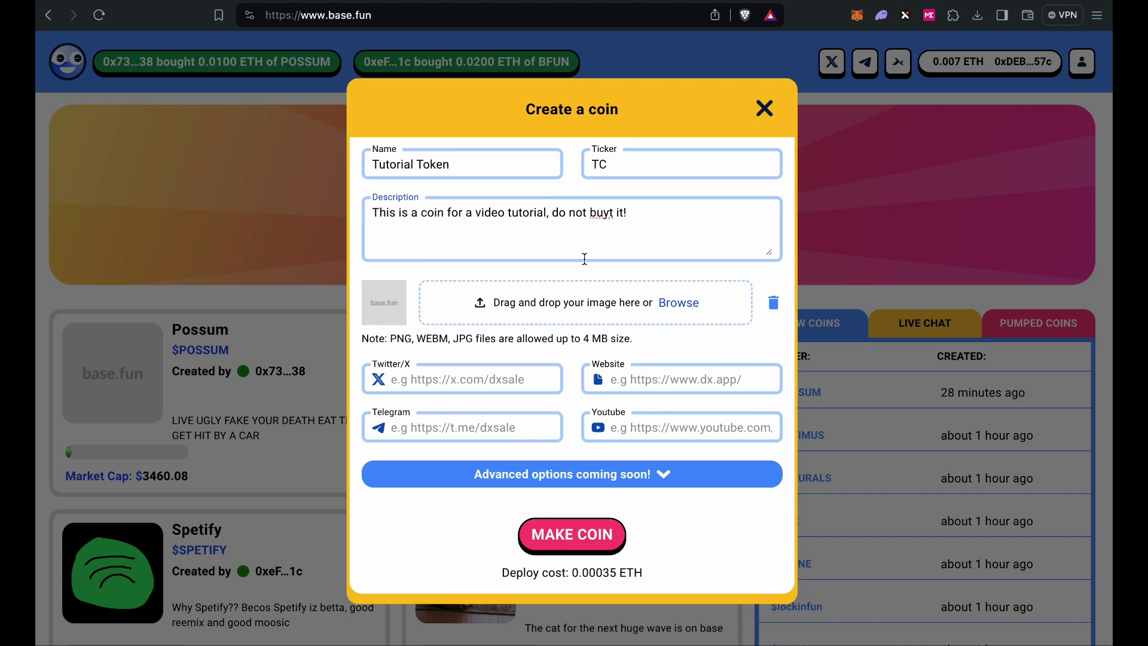
left_click(612, 213)
key("BackSpace")
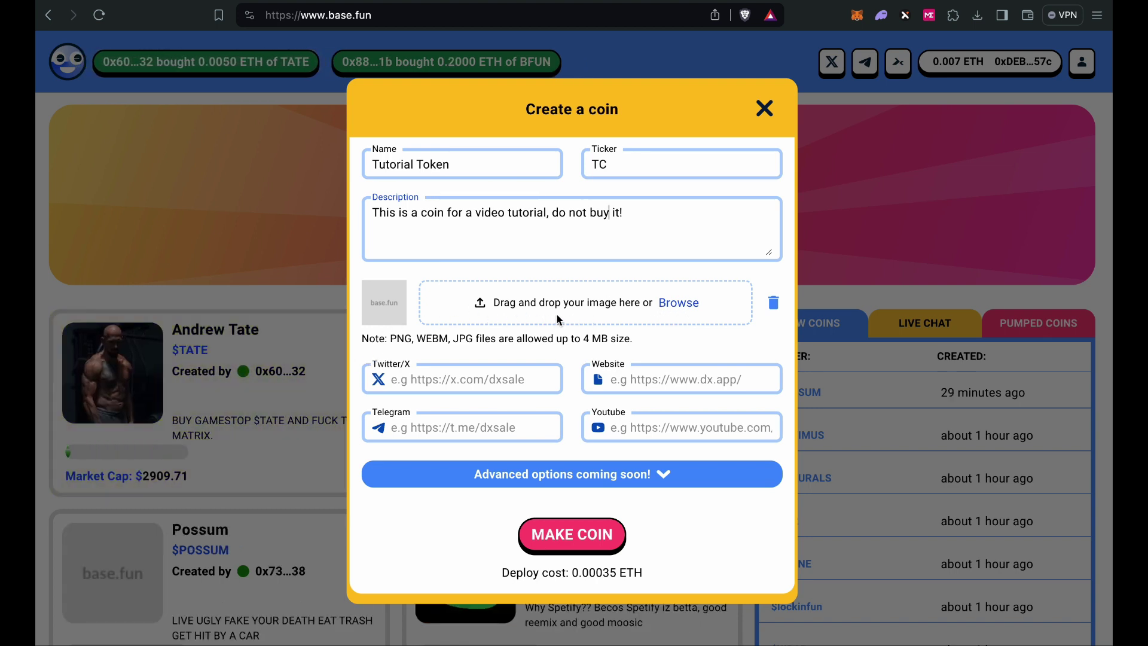
- Upload the tutorial picture as the coin's image and create the coin, approving the deployment transaction in the wallet
left_click(686, 304)
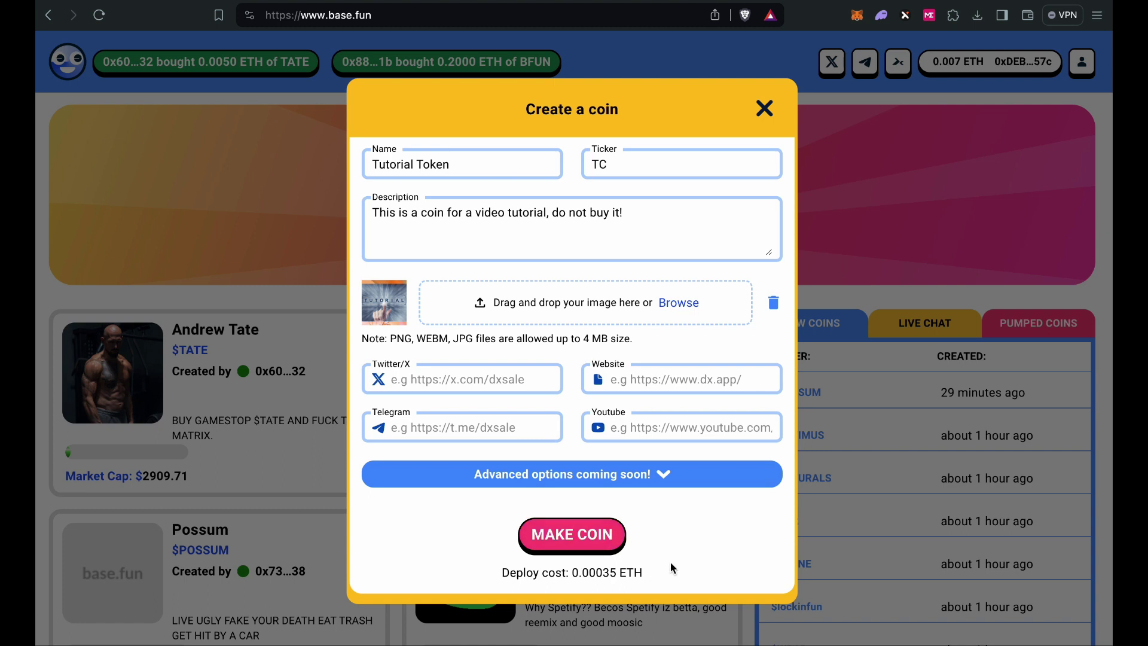
left_click(576, 545)
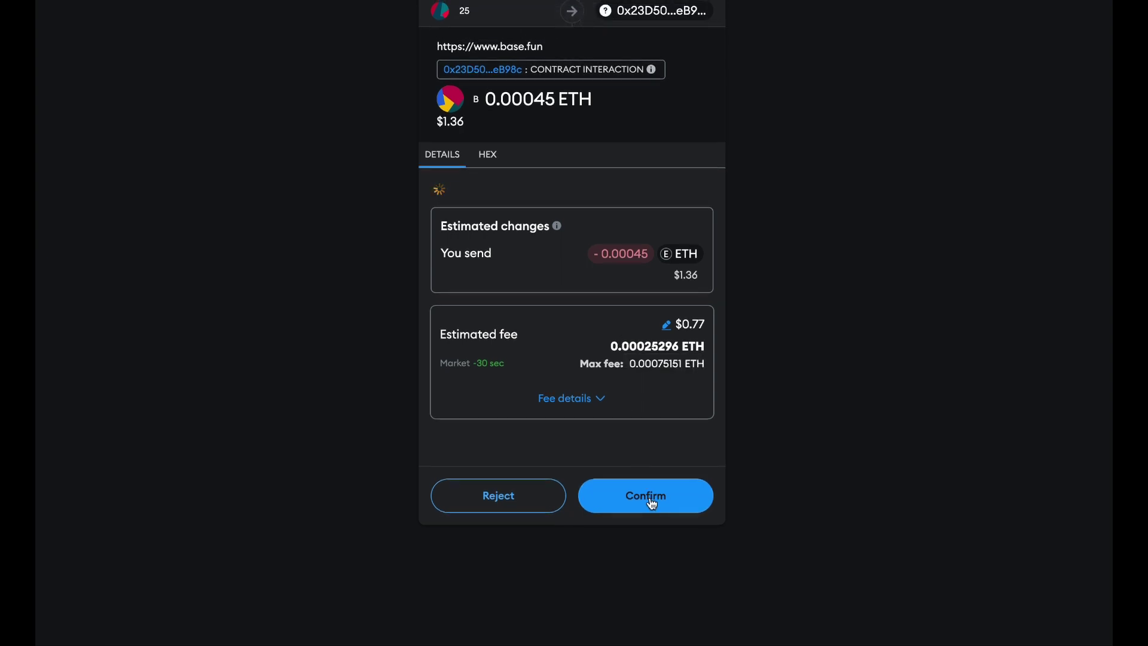
left_click(652, 504)
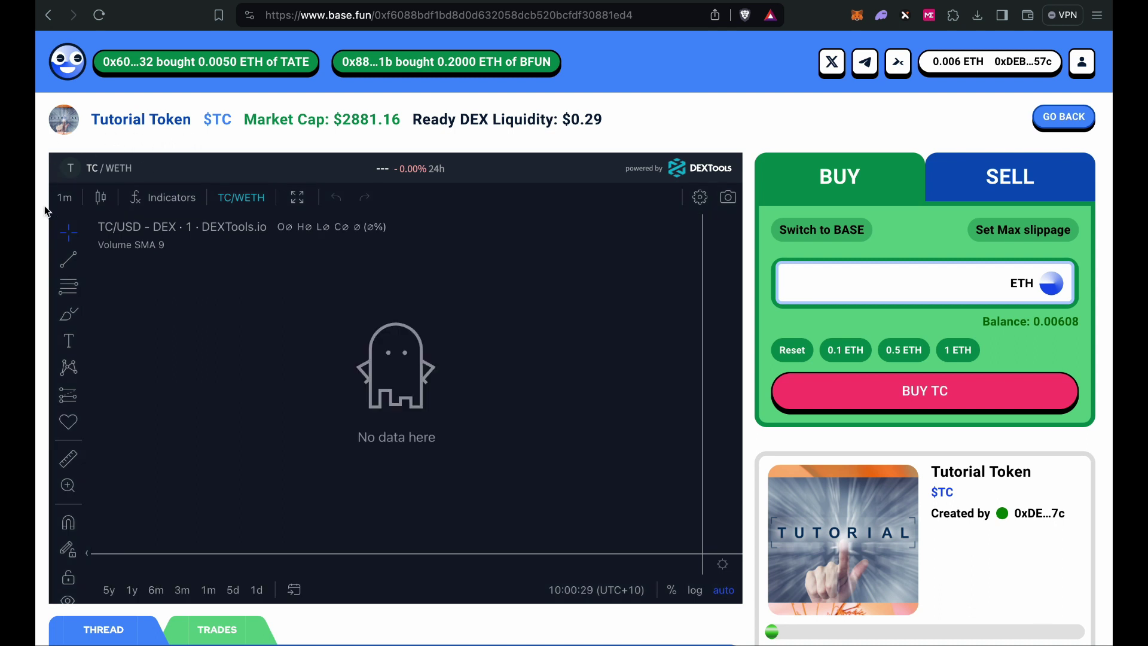
- Look over the new coin's page, including its chart, coin details, trades list and comment thread
scroll(44, 206, "down", 3)
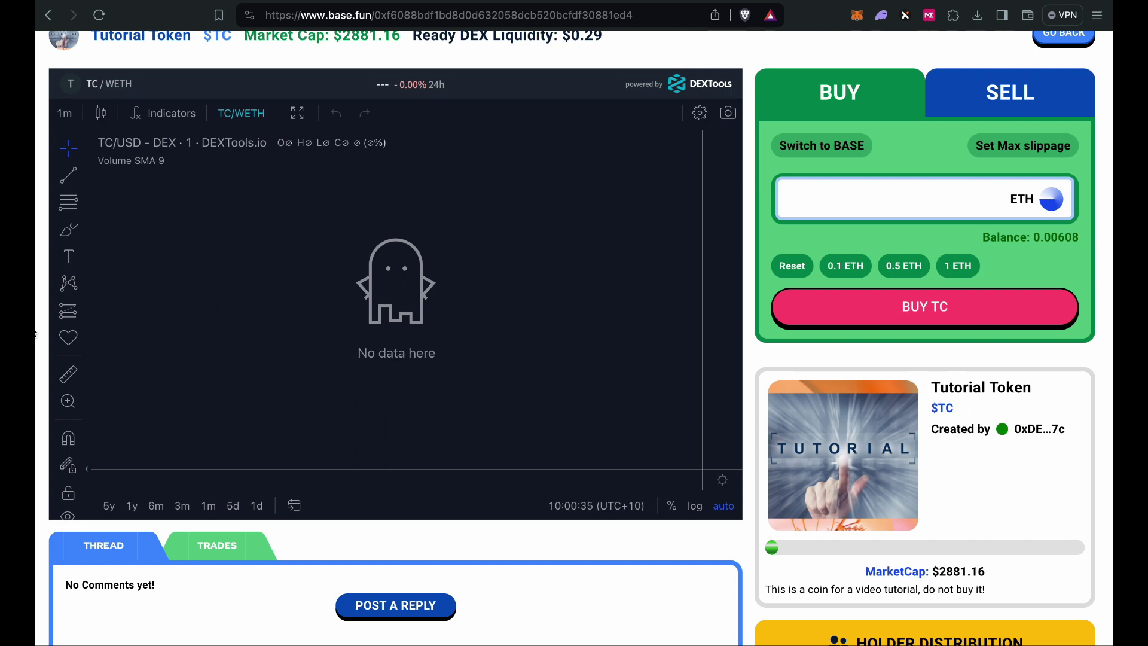
scroll(965, 142, "up", 2)
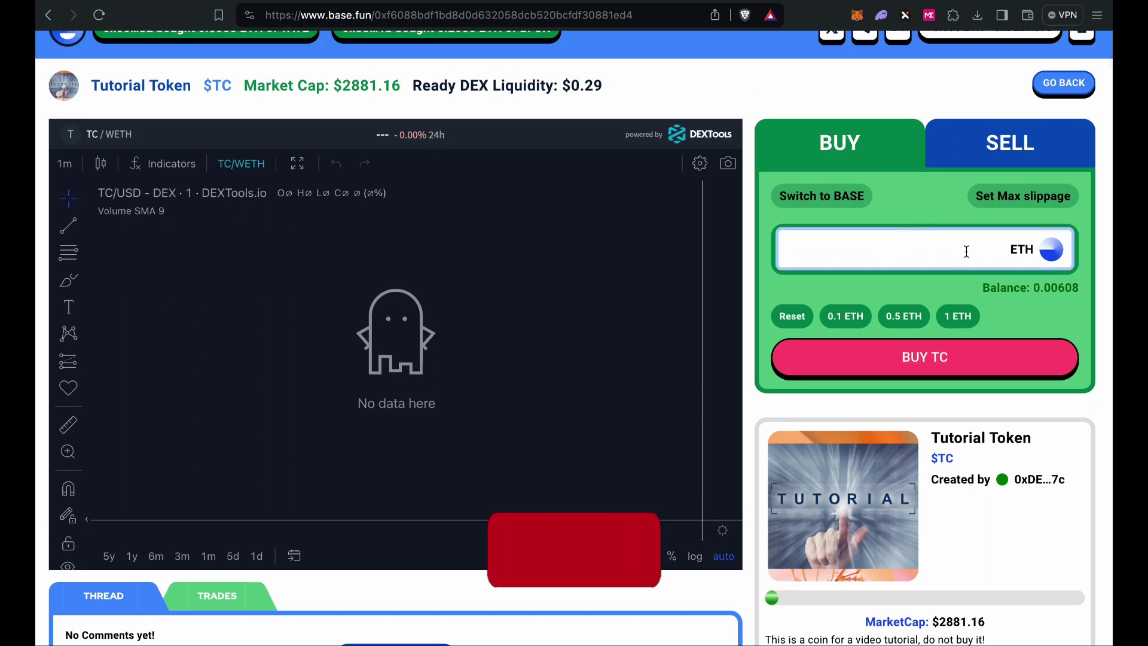
scroll(967, 251, "down", 5)
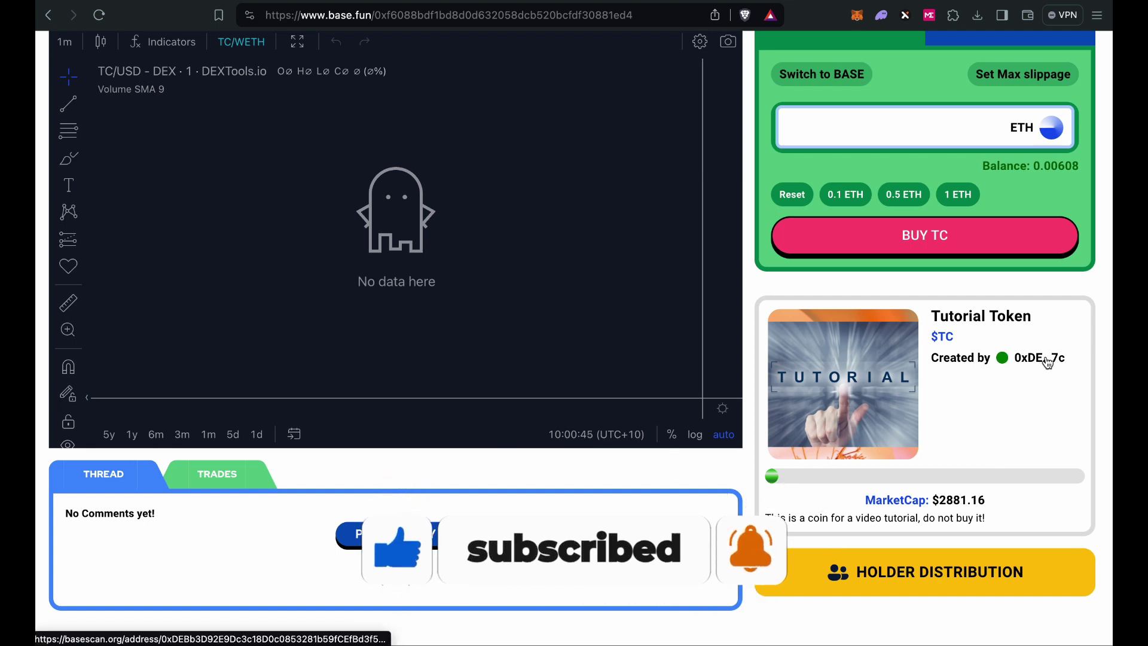
scroll(1009, 555, "down", 3)
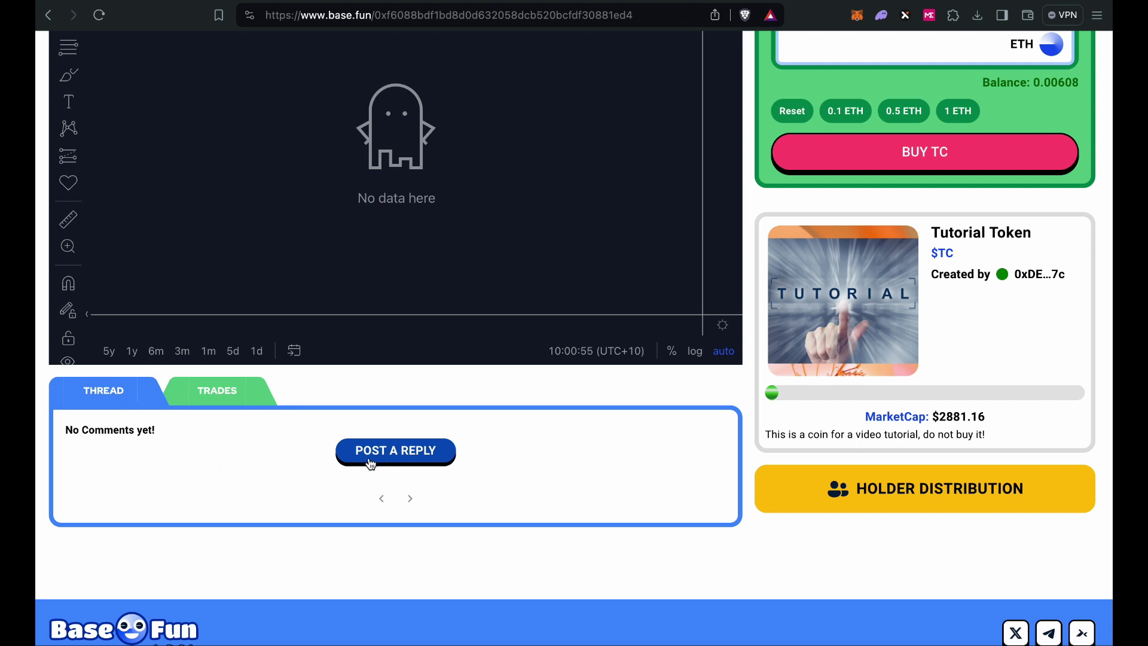
left_click(214, 396)
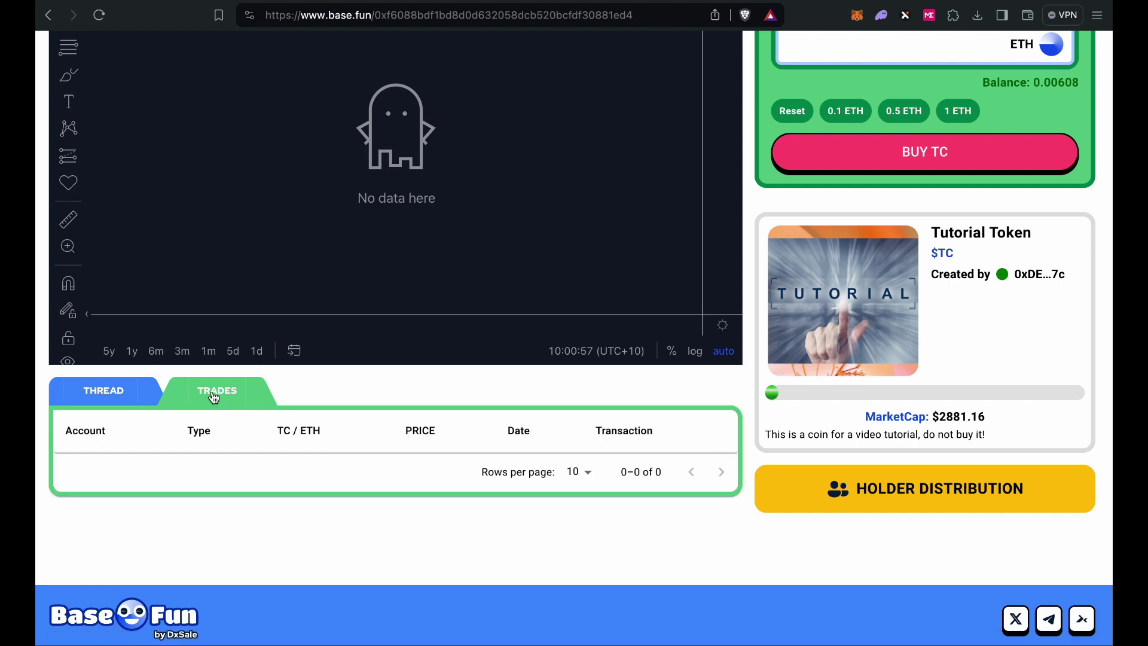
left_click(115, 395)
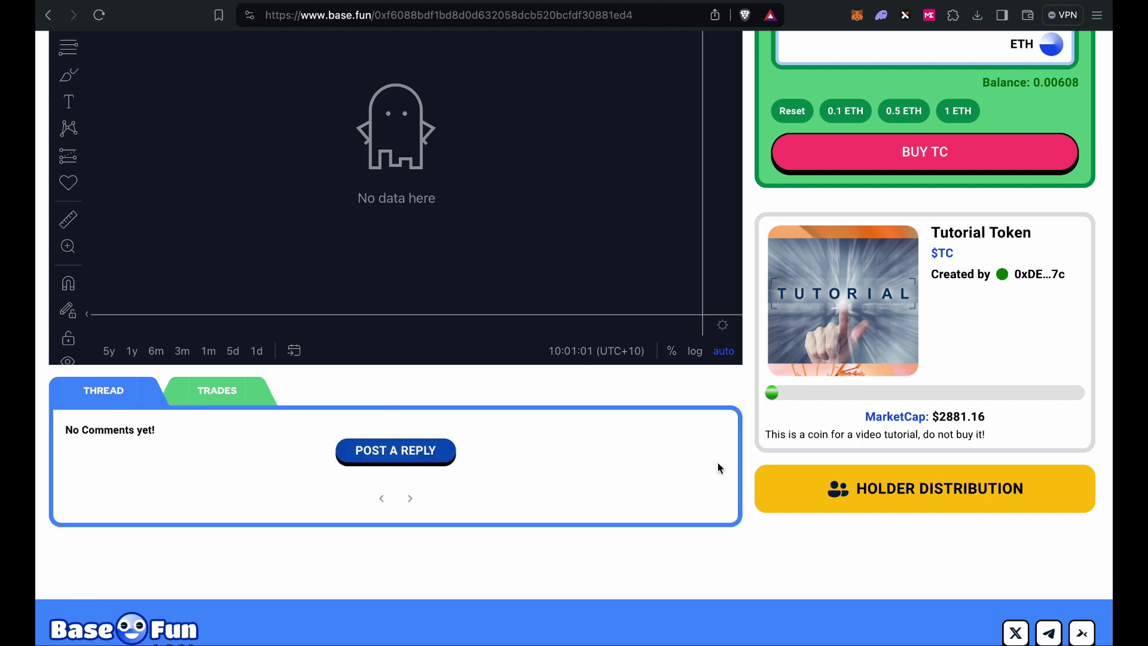
- Buy TC for 0.001 ETH, approve the transaction in the wallet and dismiss the purchase notice
scroll(744, 416, "up", 5)
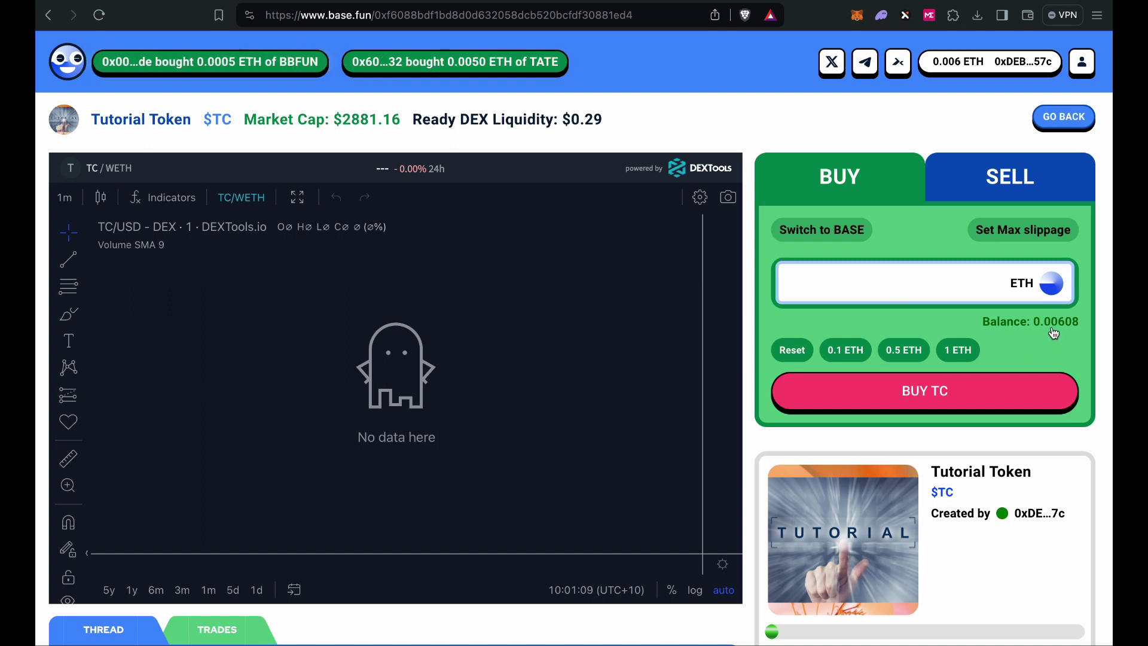
left_click(913, 292)
type("0")
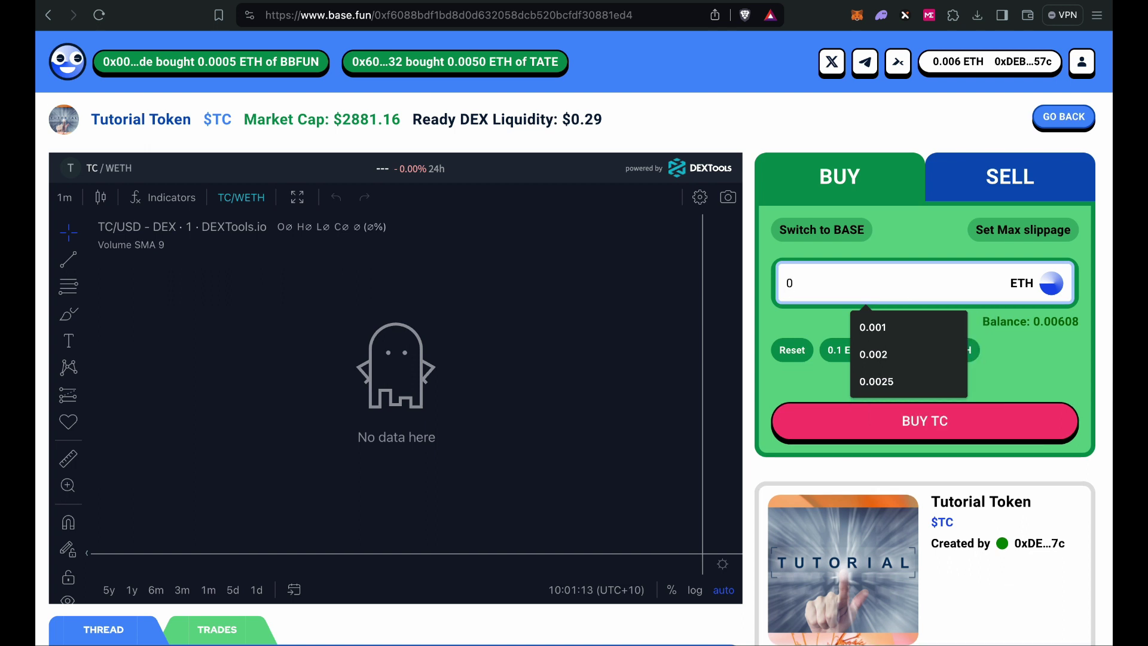
type(".001")
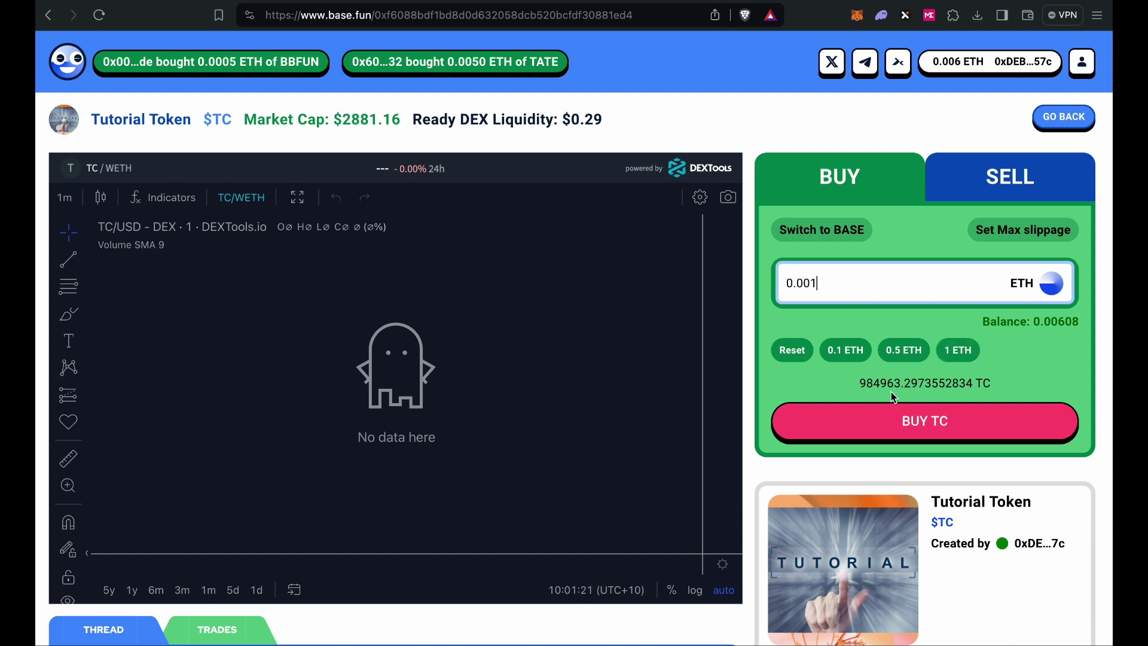
left_click(940, 424)
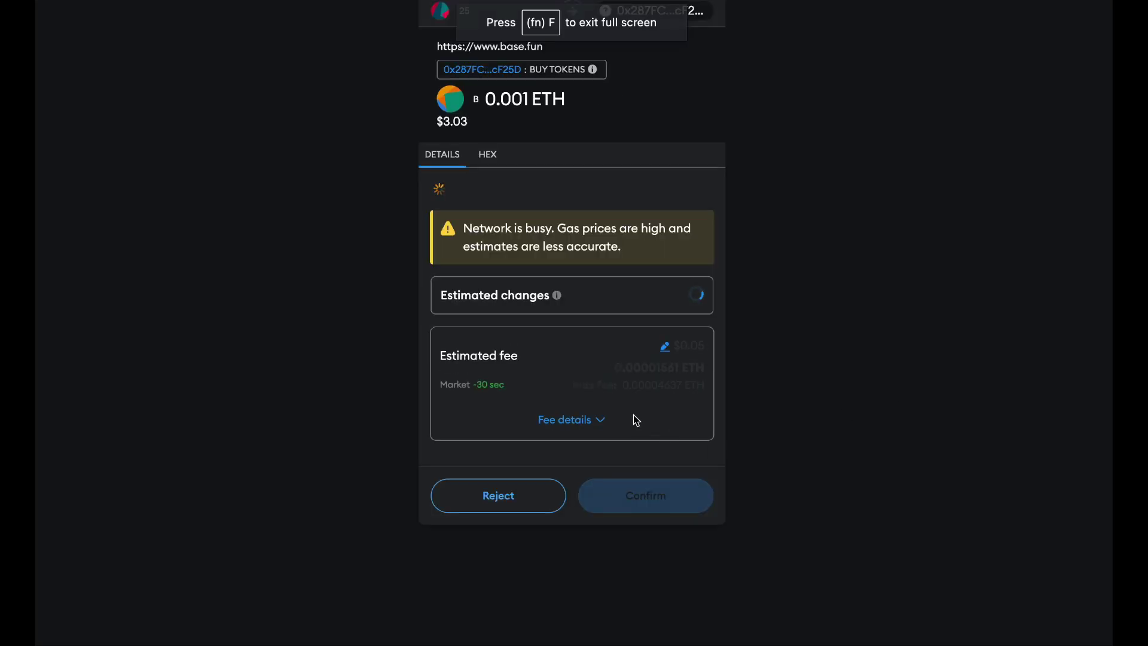
scroll(634, 415, "down", 3)
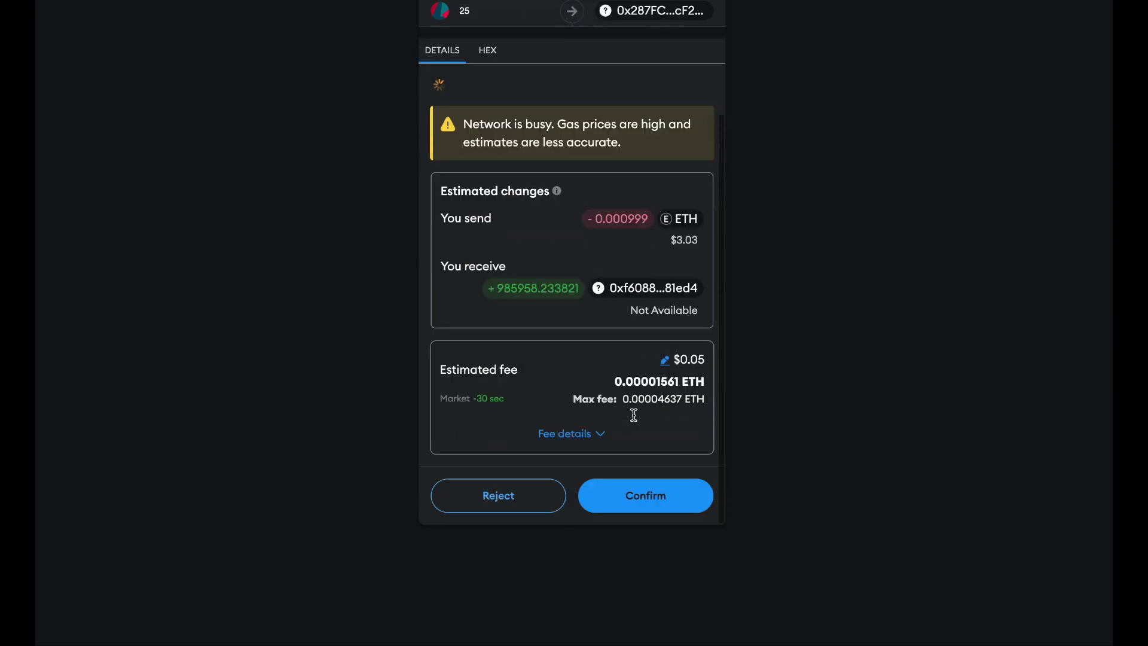
left_click(656, 498)
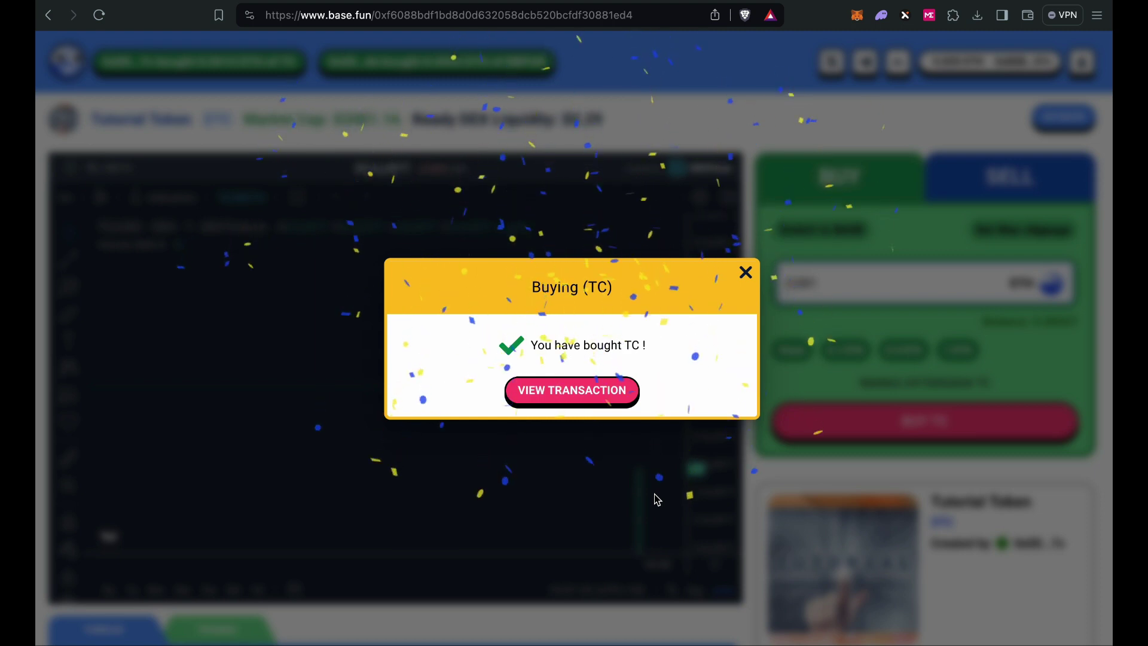
left_click(745, 274)
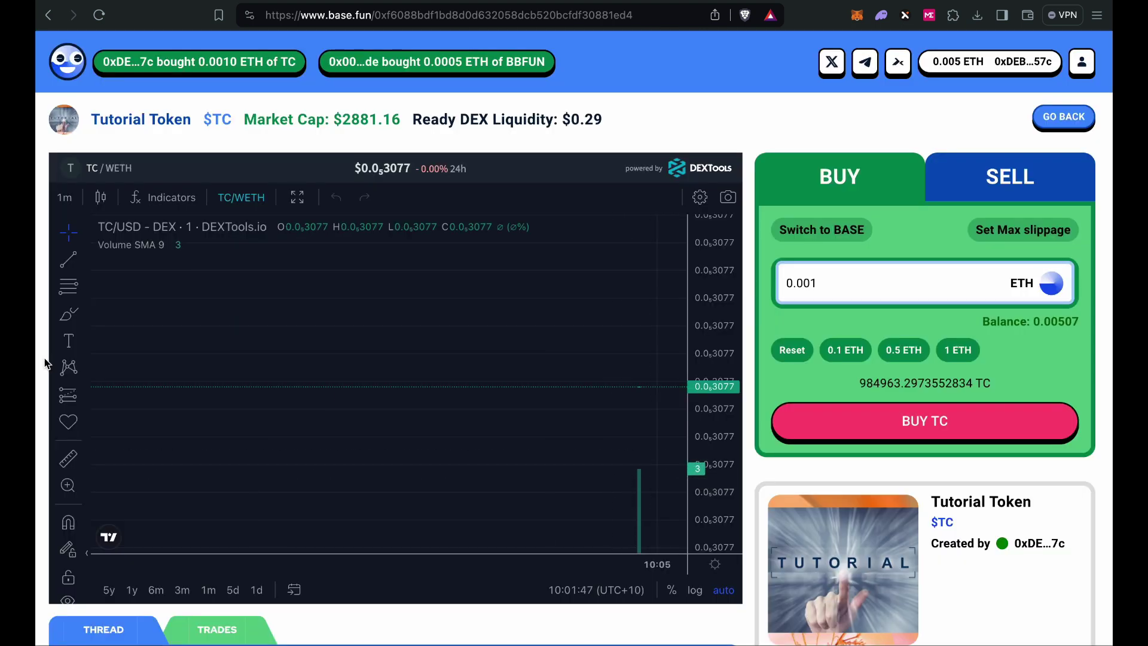
- Check the coin's trades list for the purchase and review the price chart
scroll(45, 363, "down", 4)
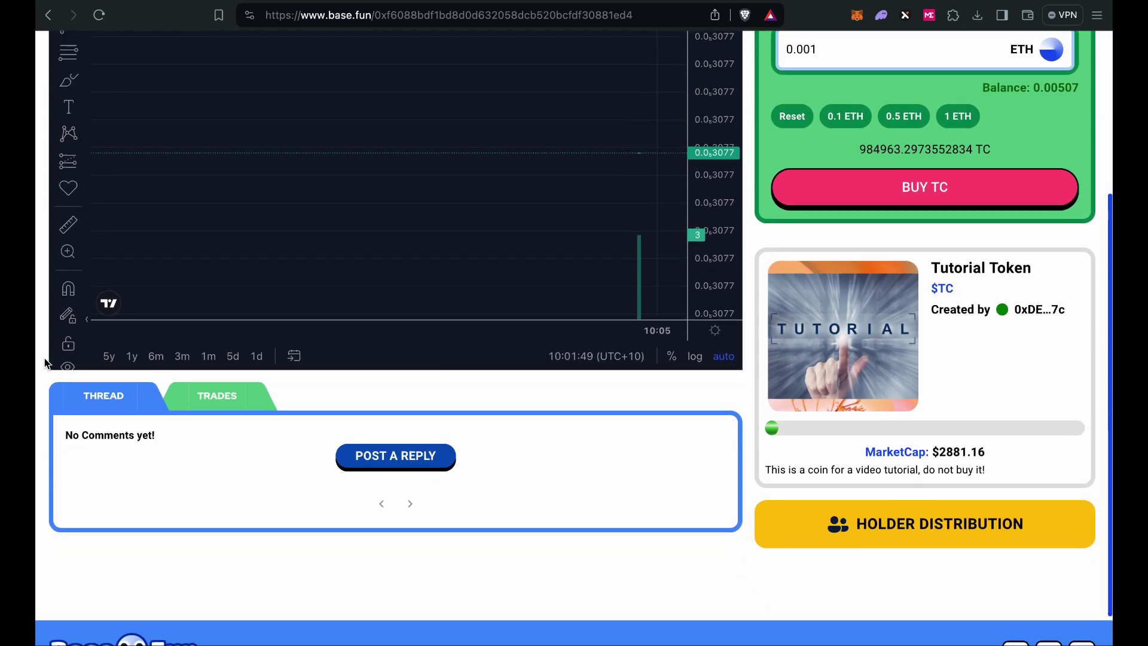
left_click(225, 401)
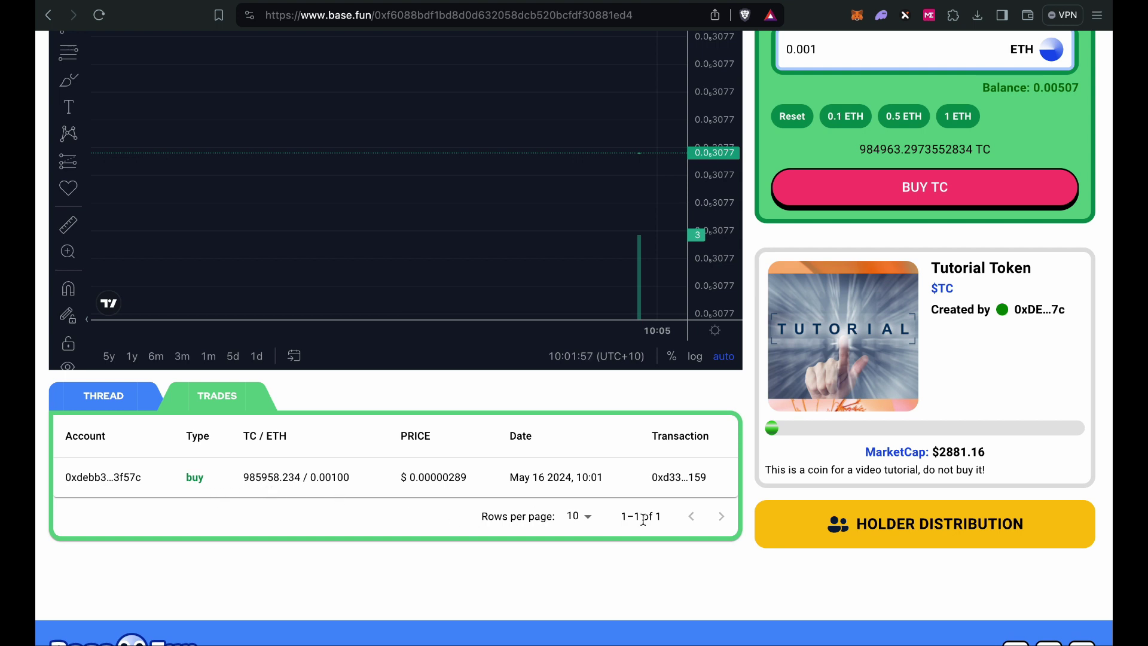
scroll(643, 520, "up", 1)
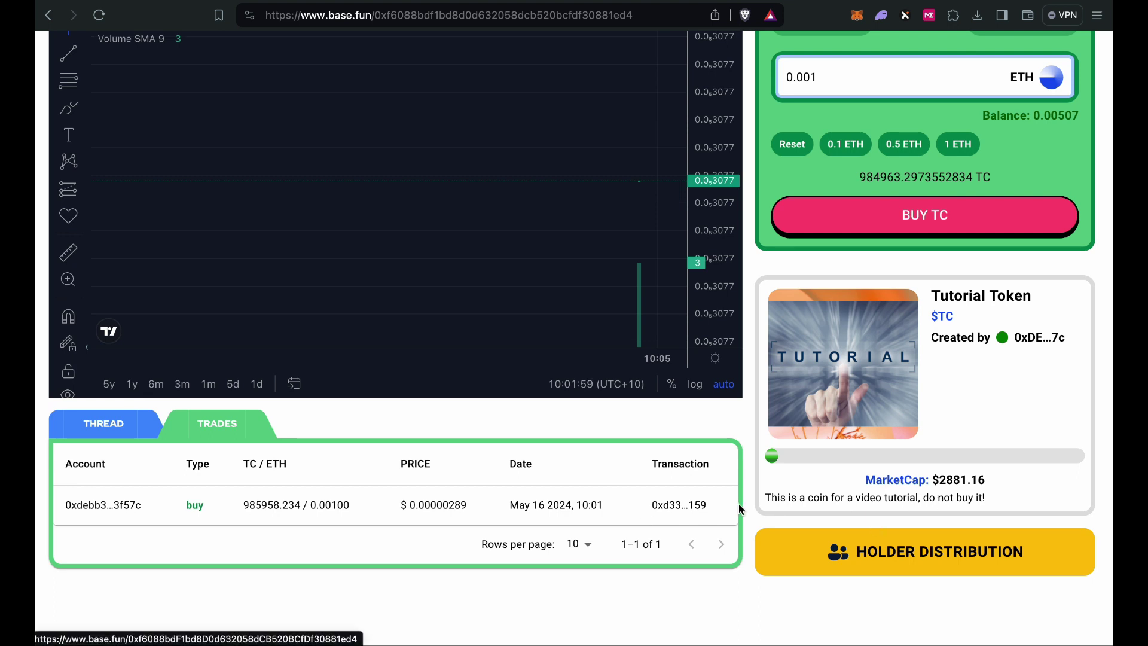
scroll(745, 491, "up", 5)
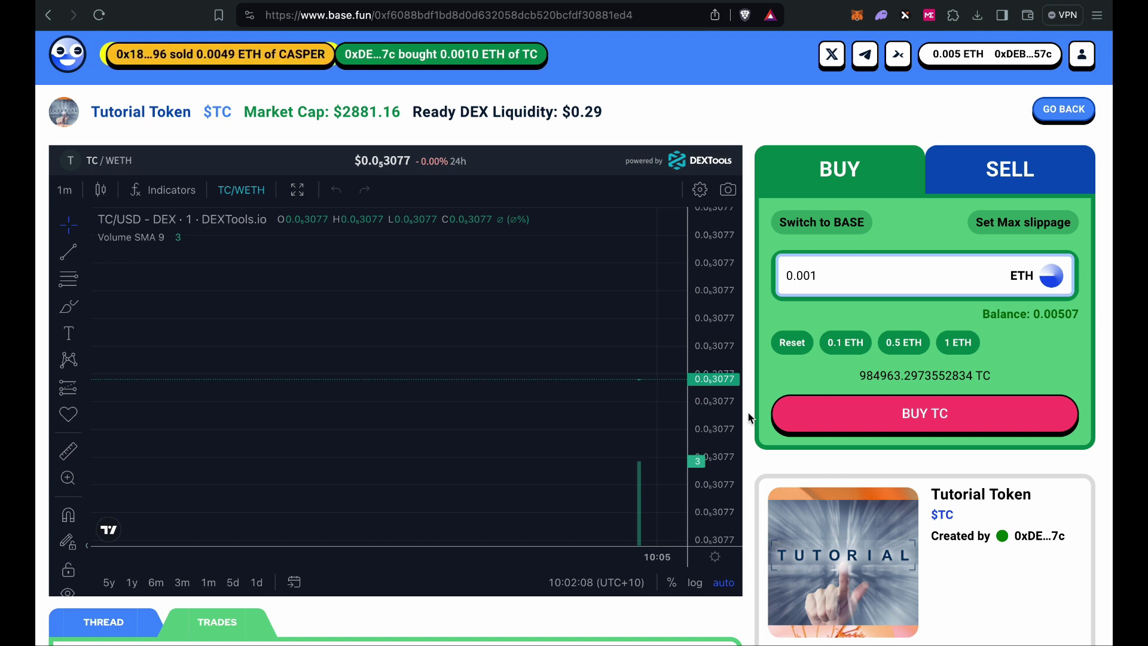
scroll(752, 417, "up", 1)
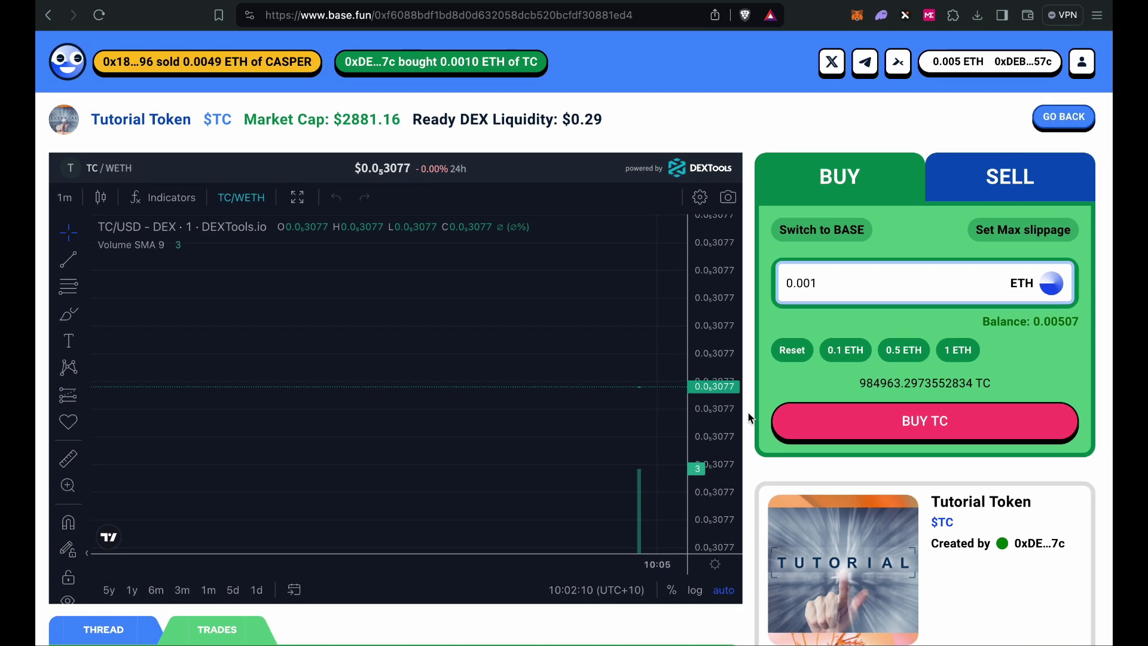
- Return to the Base Fun homepage and look at the Tutorial Token card among the listed coins
left_click(68, 62)
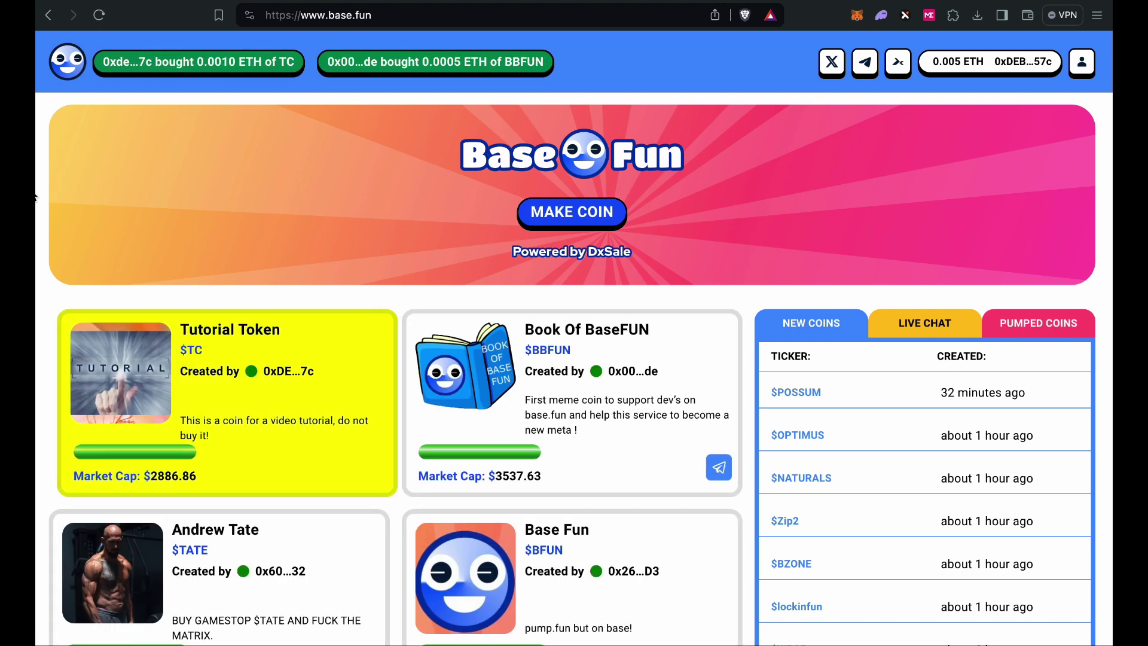
scroll(214, 234, "down", 3)
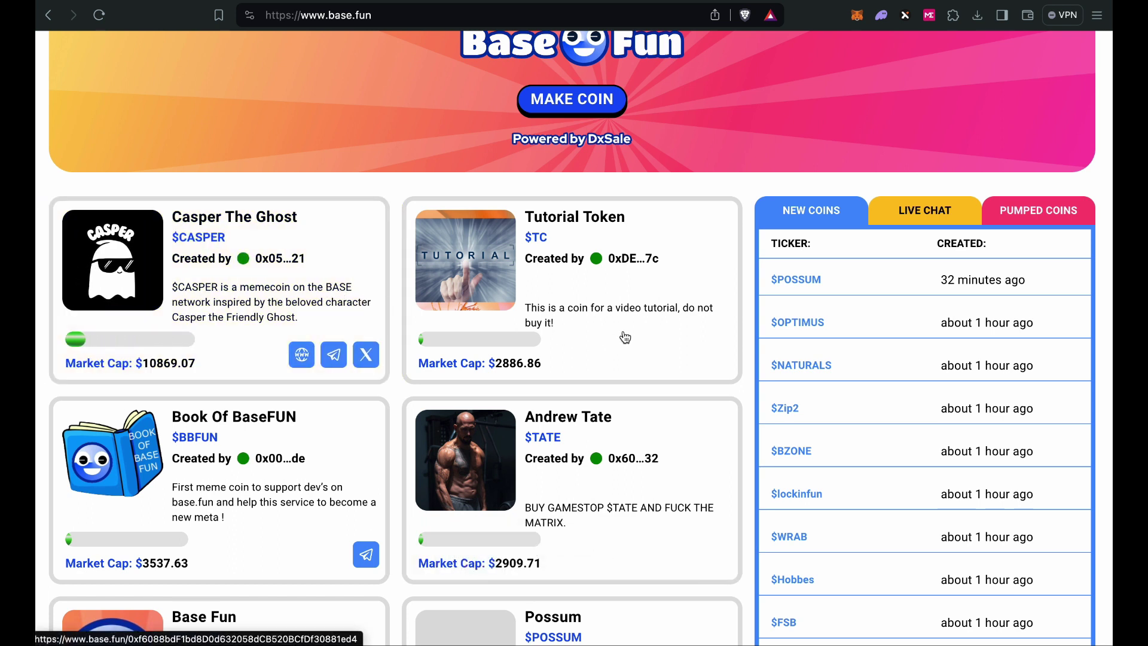
scroll(760, 348, "up", 2)
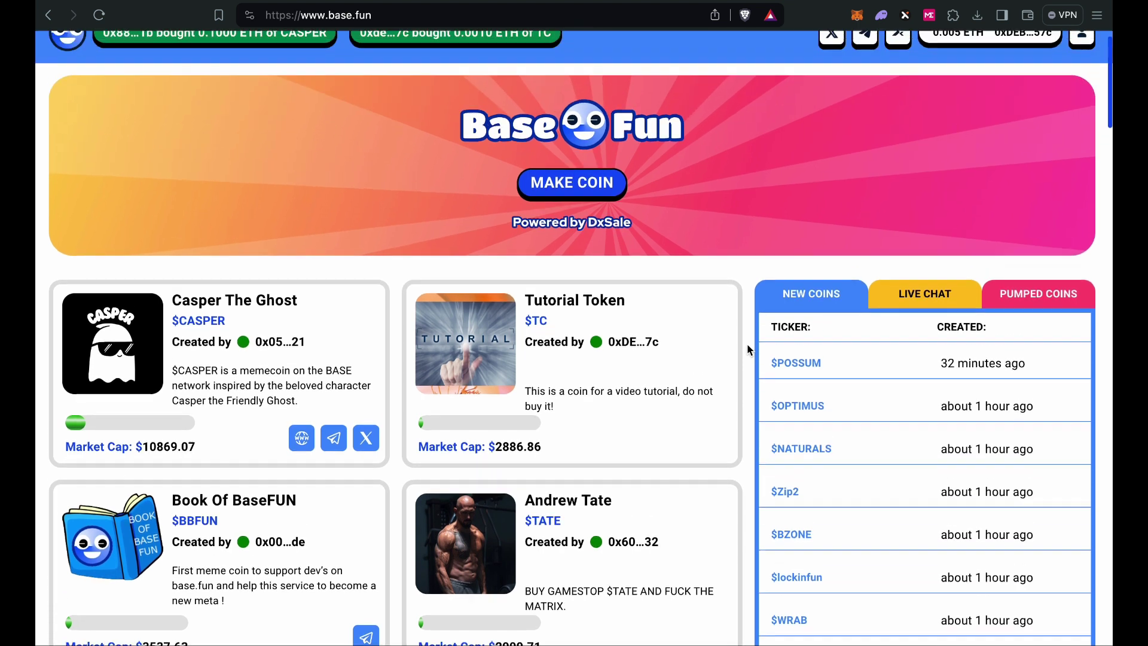